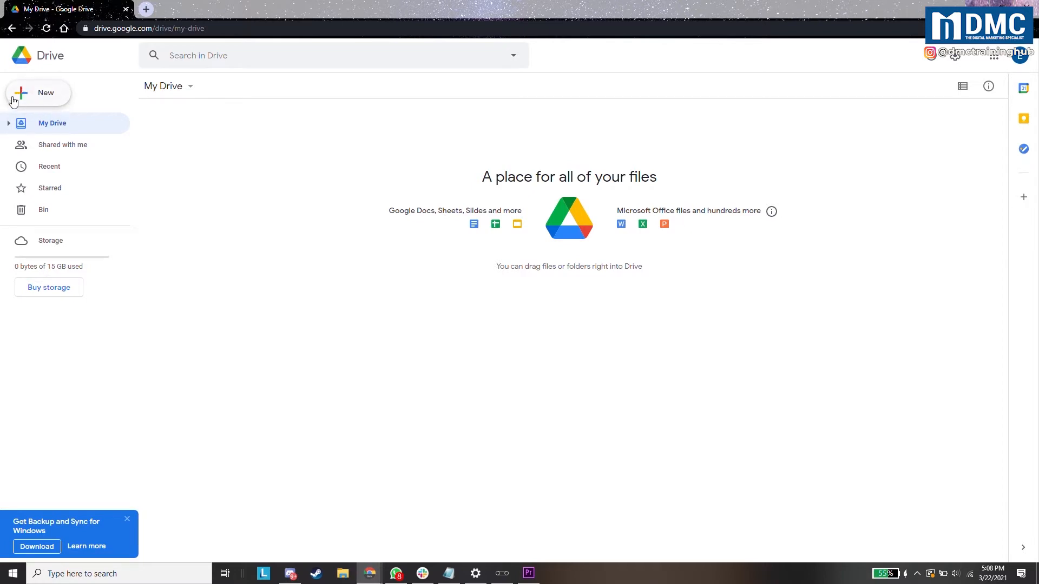
# - Create a new blank Google Forms form from My Drive
pyautogui.click(46, 96)
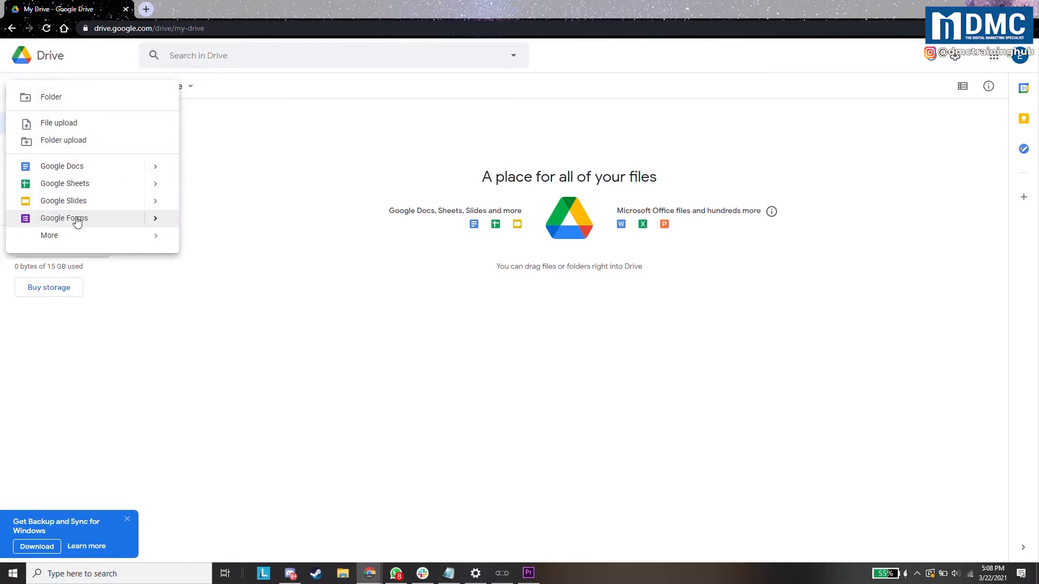
pyautogui.click(83, 222)
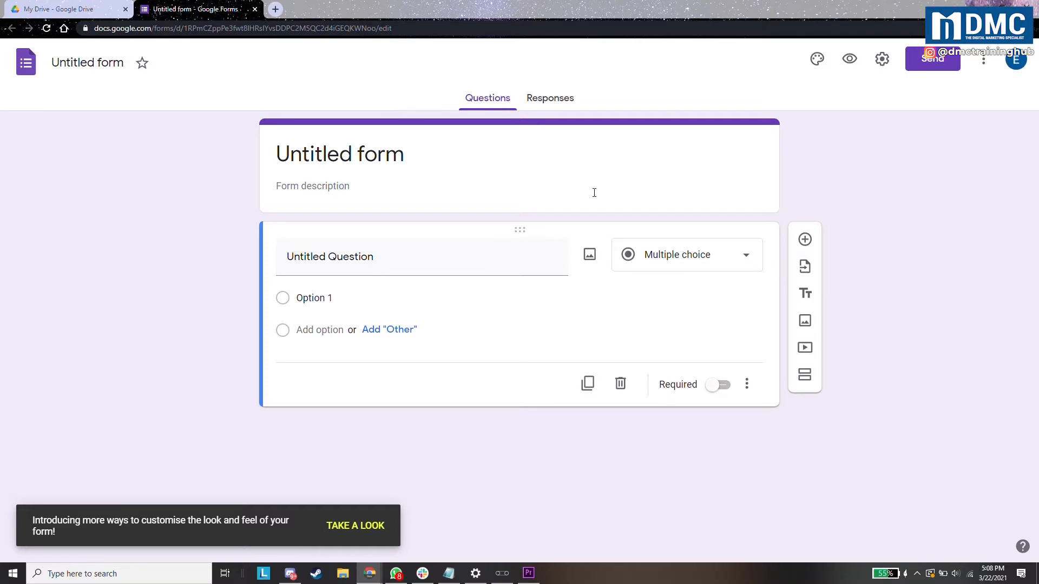
pyautogui.click(70, 9)
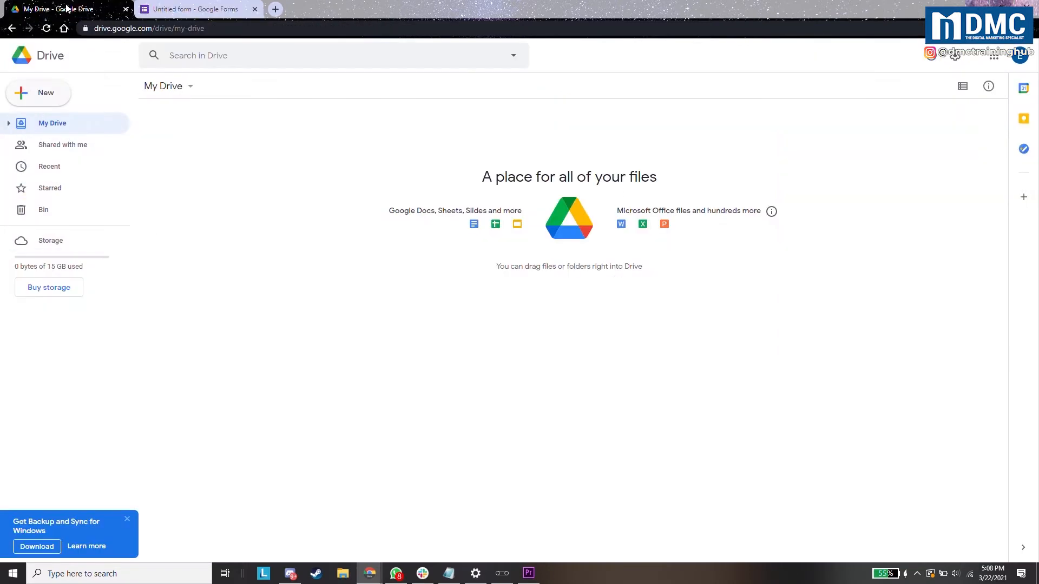
pyautogui.click(176, 10)
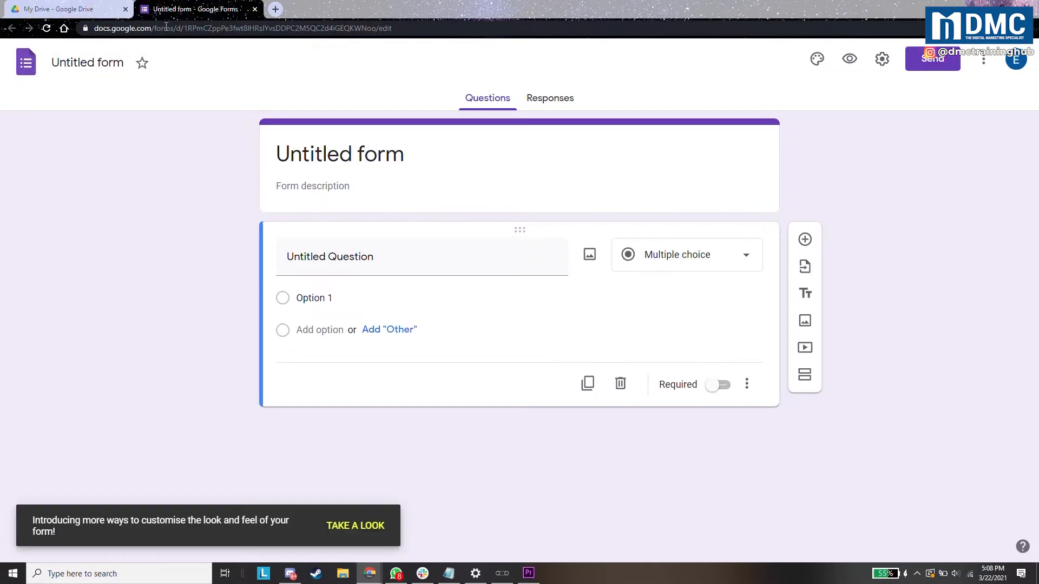
# - Rename the untitled form as "Survey on Favourite Fast Food Restaurant"
pyautogui.click(93, 64)
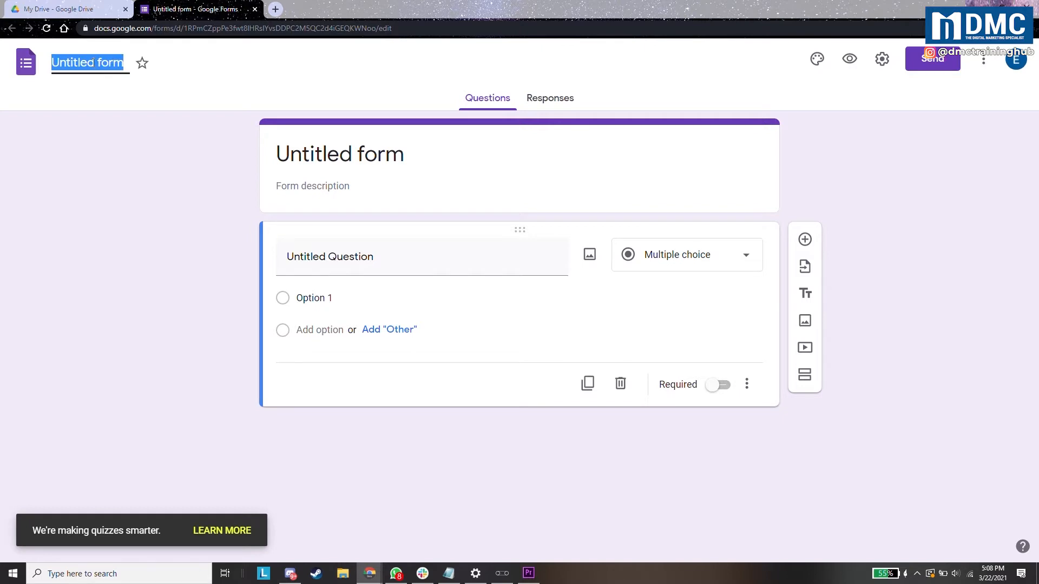
pyautogui.press('BackSpace')
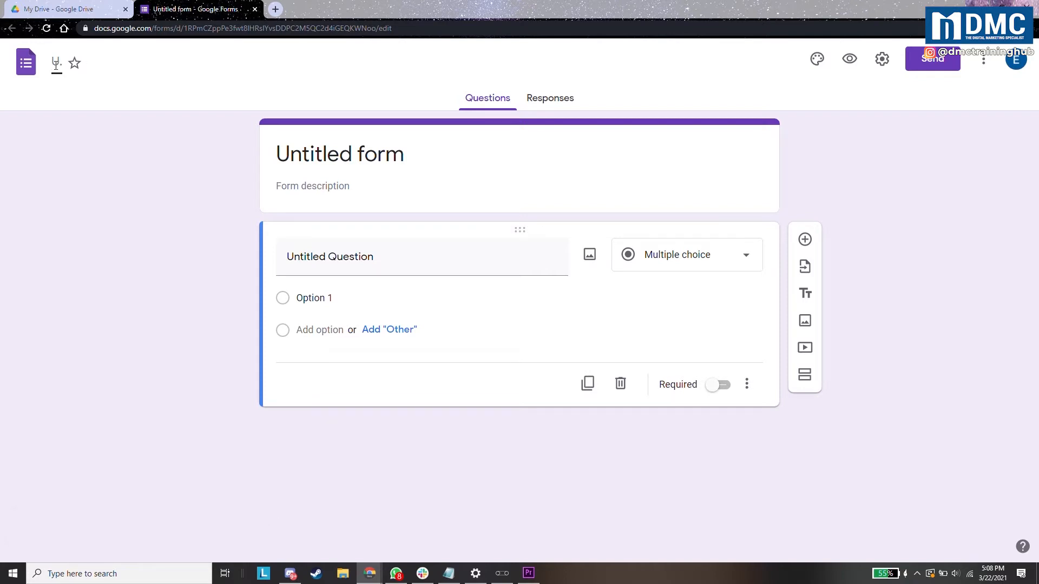
pyautogui.write('Survey on Favo')
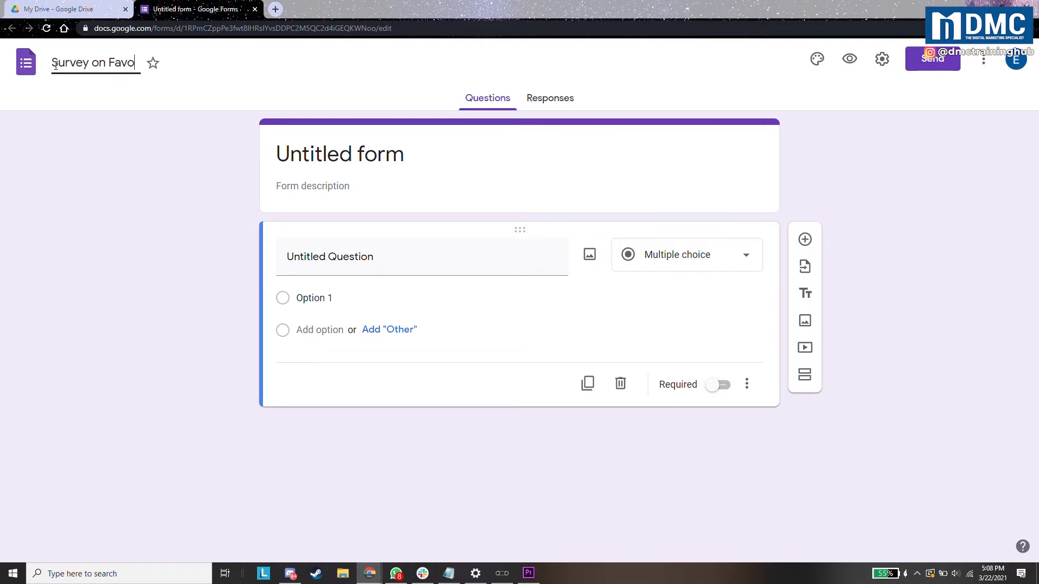
pyautogui.write('urite Fast Food Restaurant')
pyautogui.press('Return')
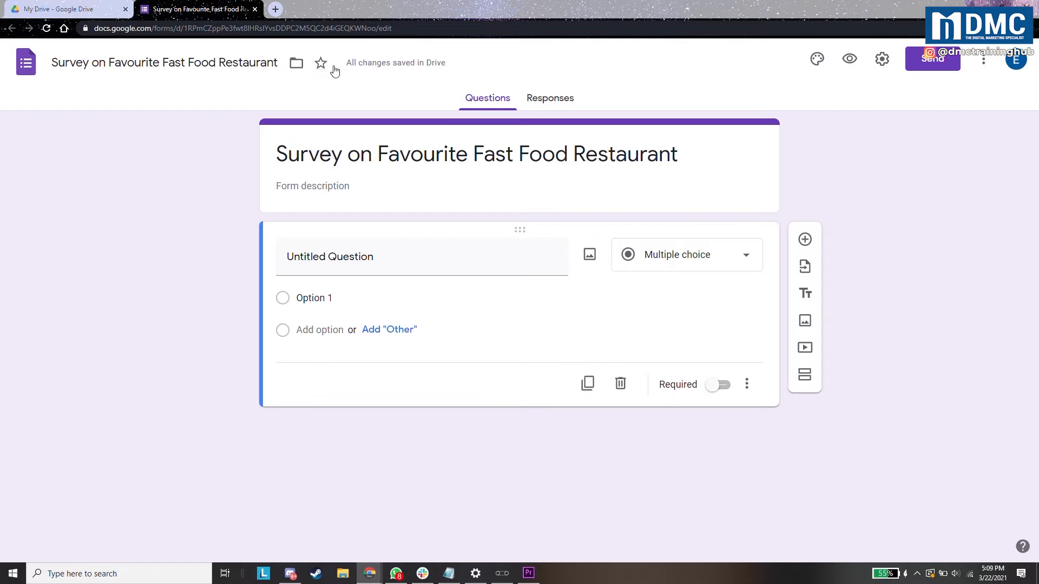
# - Check the survey form's file in My Drive and return to the form editor
pyautogui.click(62, 10)
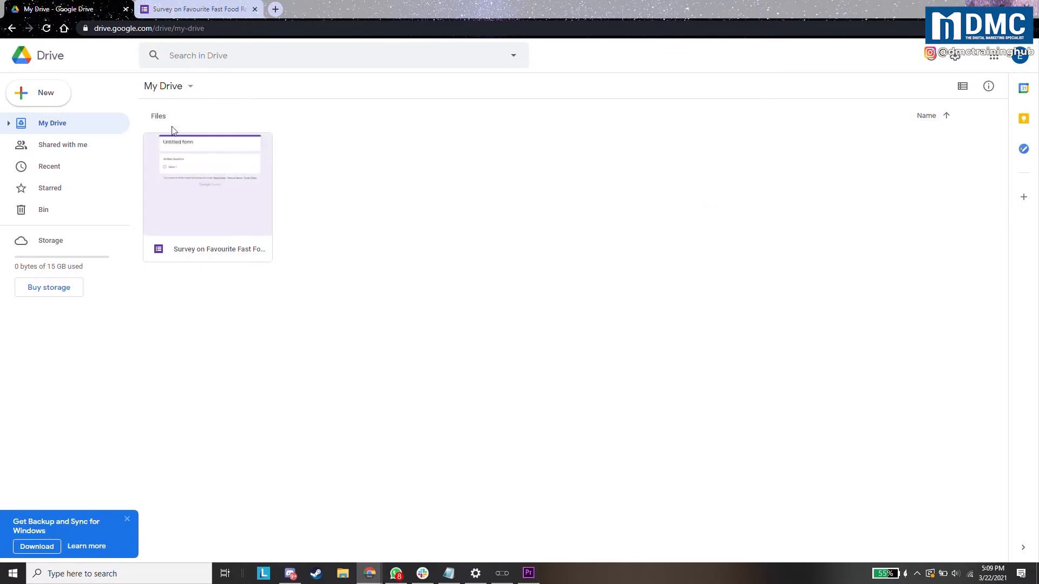
pyautogui.moveTo(328, 116); pyautogui.dragTo(164, 258)
pyautogui.click(412, 166)
pyautogui.moveTo(324, 108); pyautogui.dragTo(169, 245)
pyautogui.click(362, 181)
pyautogui.click(204, 11)
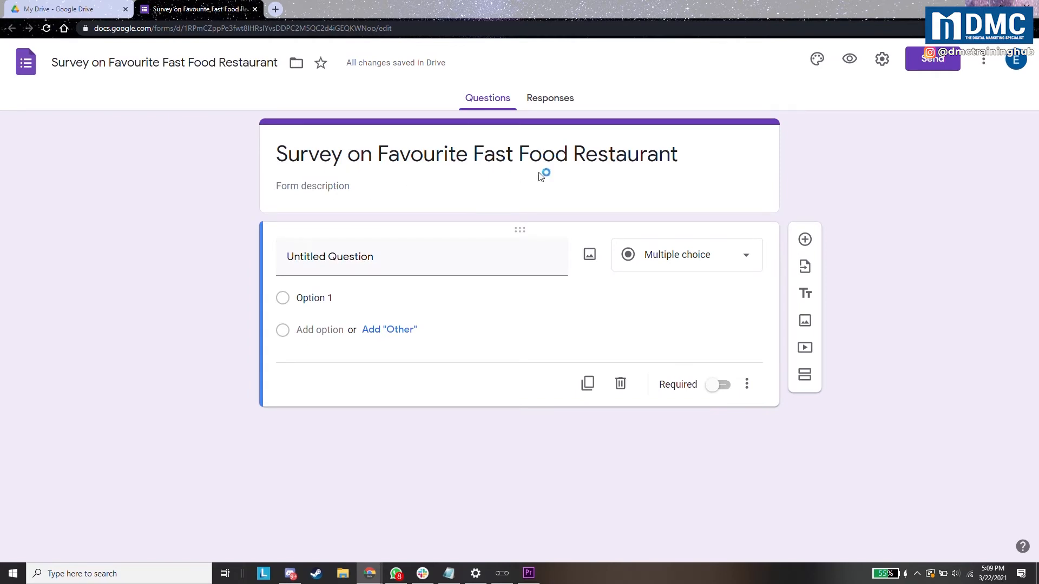
# - Try the Checkboxes and Drop-down types on the untitled question and switch it back to Multiple choice
pyautogui.click(704, 263)
pyautogui.click(676, 262)
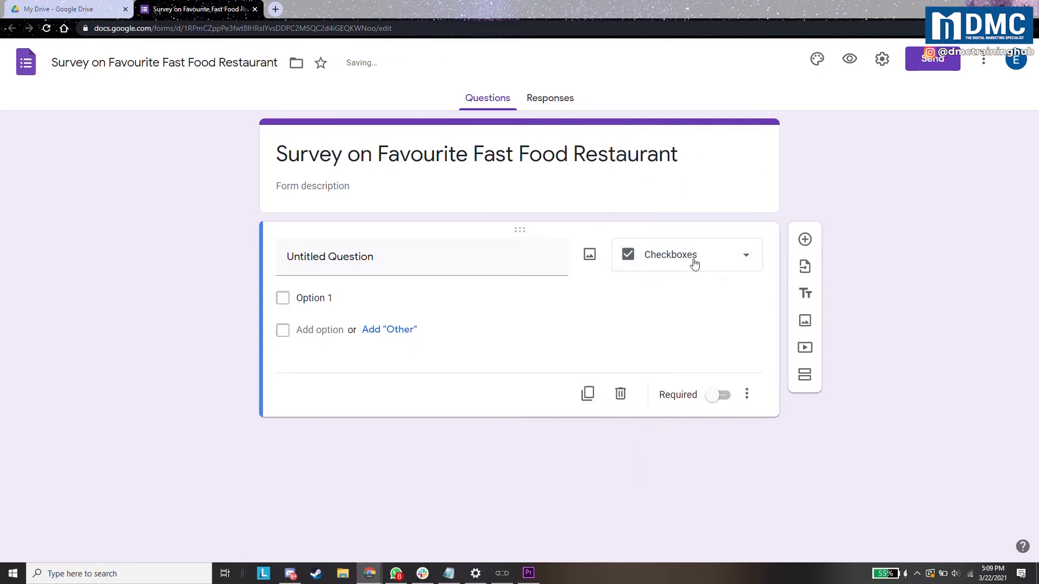
pyautogui.click(694, 264)
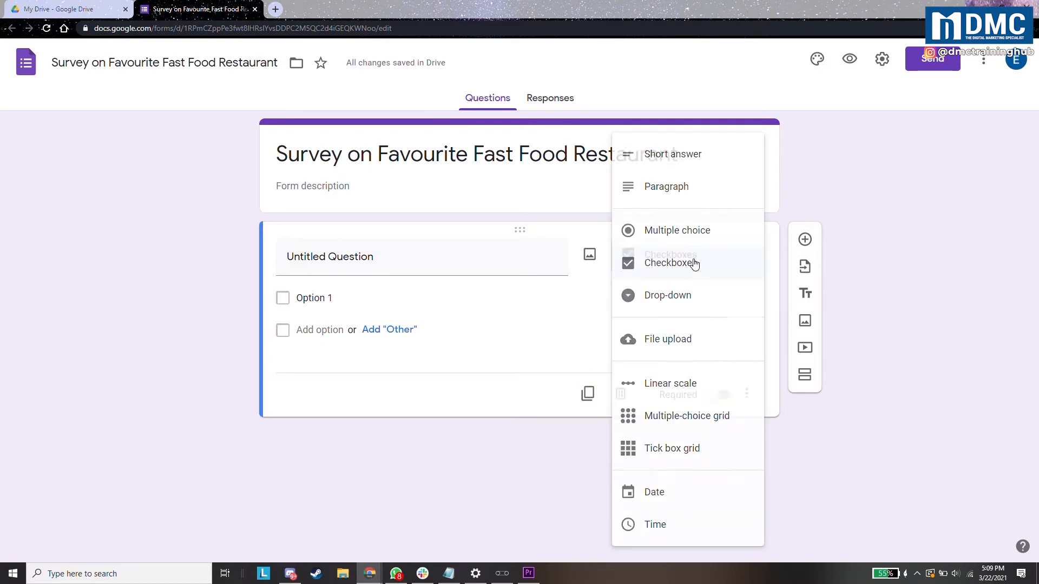
pyautogui.click(701, 299)
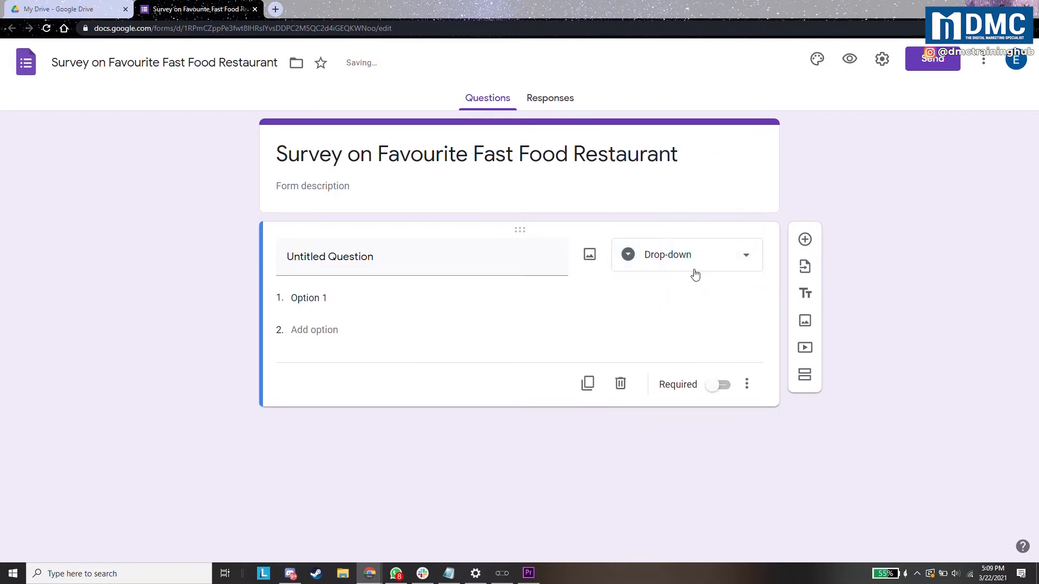
pyautogui.click(693, 259)
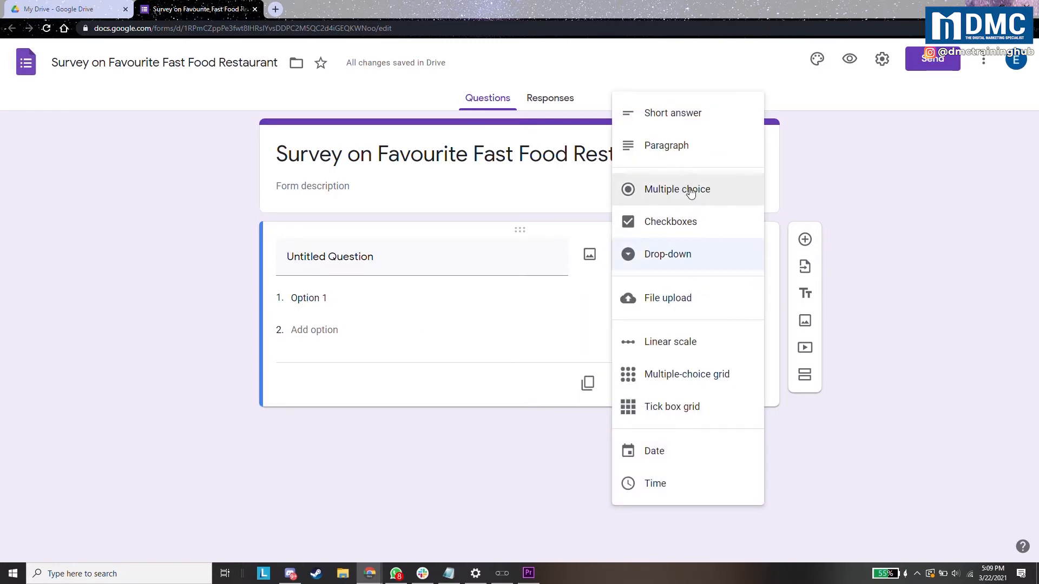
pyautogui.click(690, 193)
# - Replace the untitled question's text with "Who makes the best burgers?"
pyautogui.click(377, 257)
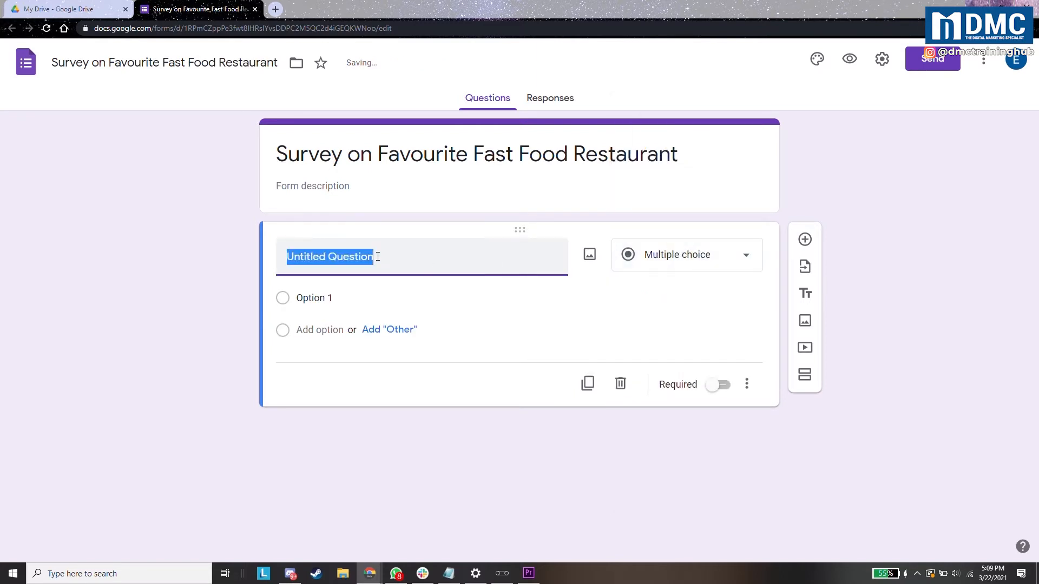
pyautogui.press('BackSpace')
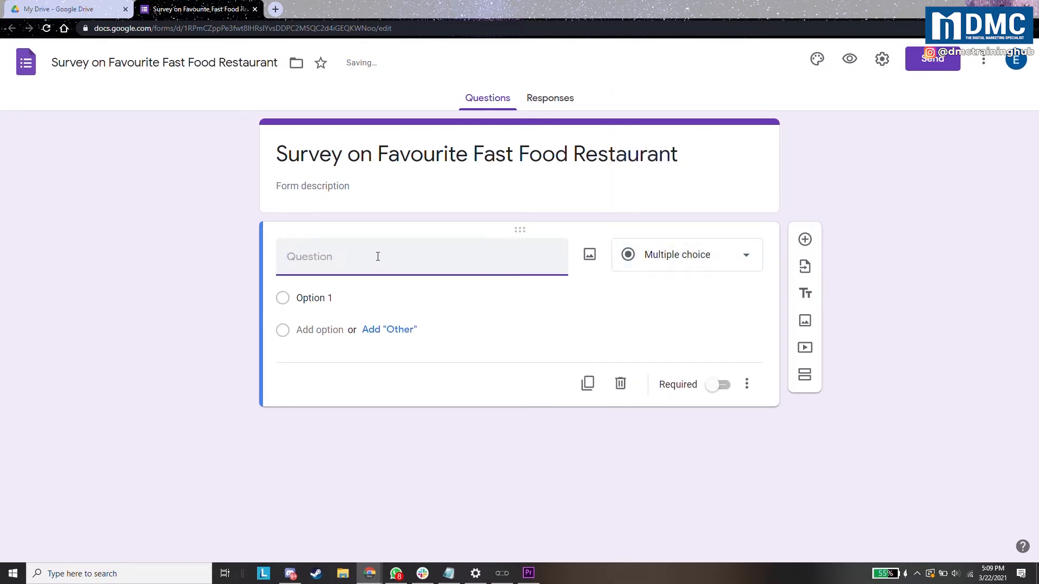
pyautogui.write('Wha')
pyautogui.press('BackSpace')
pyautogui.press('BackSpace')
pyautogui.press('BackSpace')
pyautogui.write('WHo make')
pyautogui.press('BackSpace')
pyautogui.press('BackSpace')
pyautogui.press('BackSpace')
pyautogui.press('BackSpace')
pyautogui.press('BackSpace')
pyautogui.press('BackSpace')
pyautogui.write('ho makes the best burgers?')
# - Add five more answer options to the burger question, up to Option 6
pyautogui.click(335, 300)
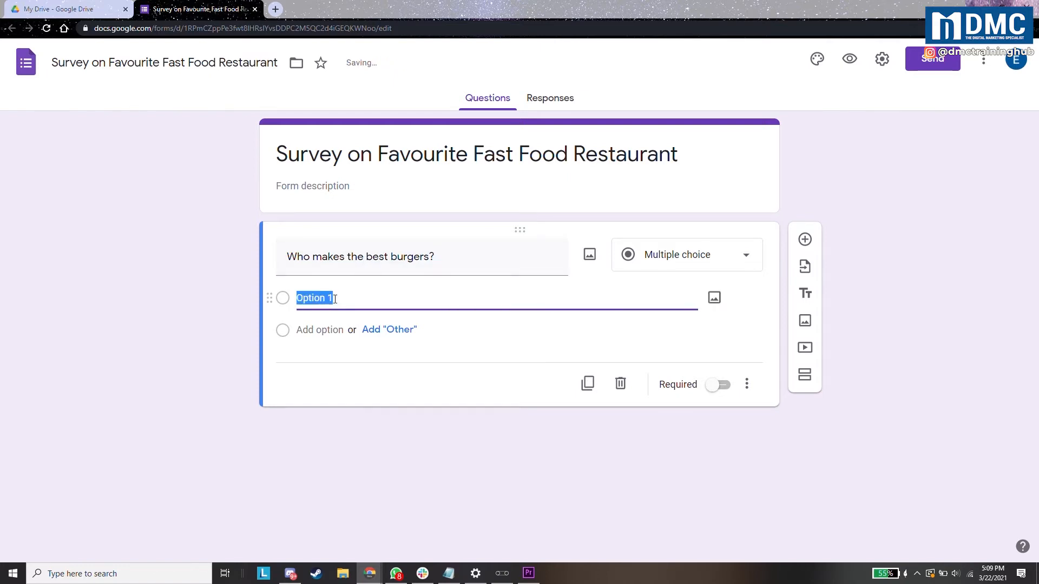
pyautogui.press('BackSpace')
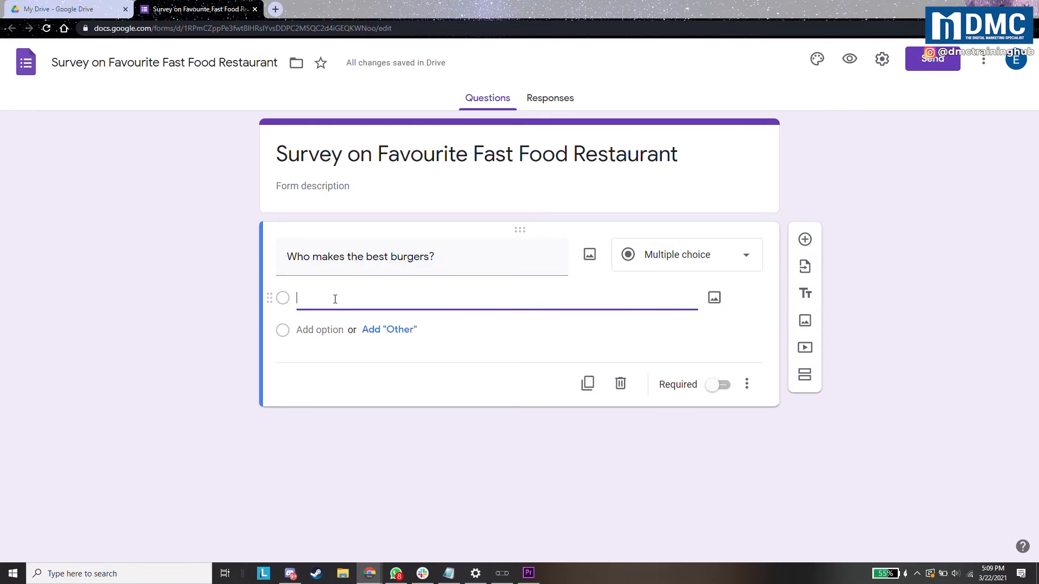
pyautogui.click(320, 331)
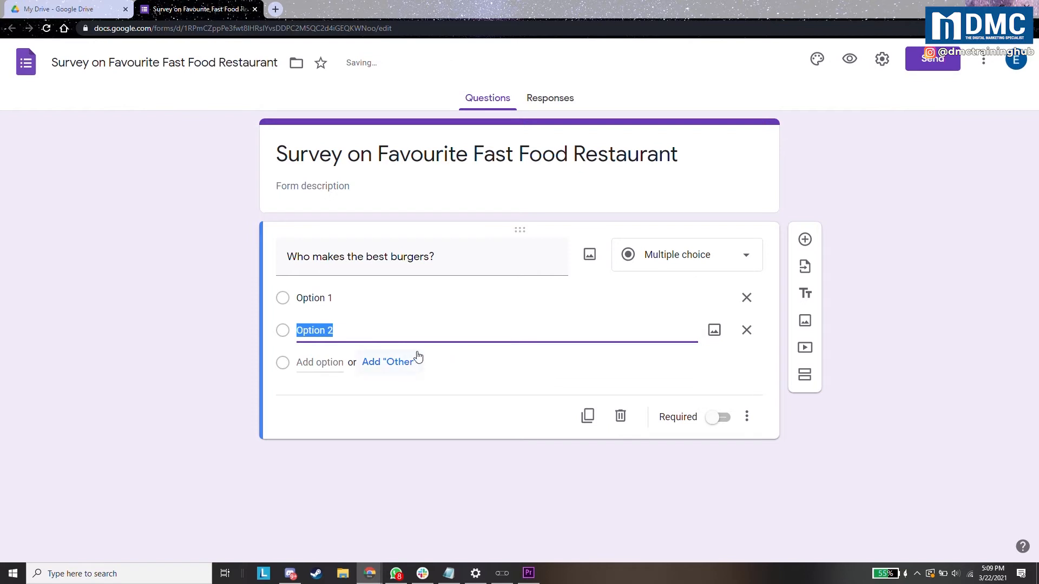
pyautogui.click(322, 362)
pyautogui.click(325, 395)
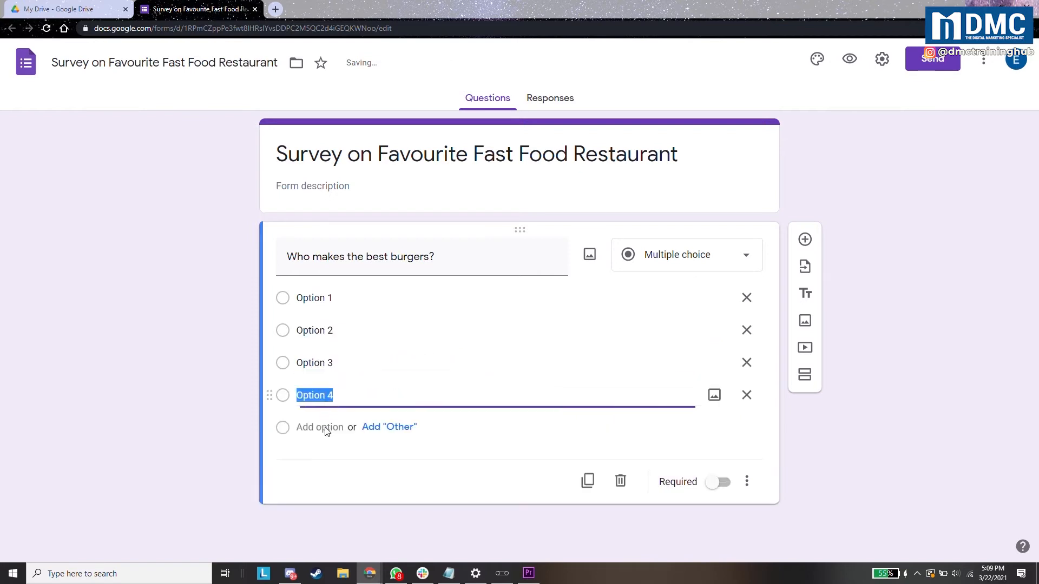
pyautogui.click(325, 428)
pyautogui.click(325, 459)
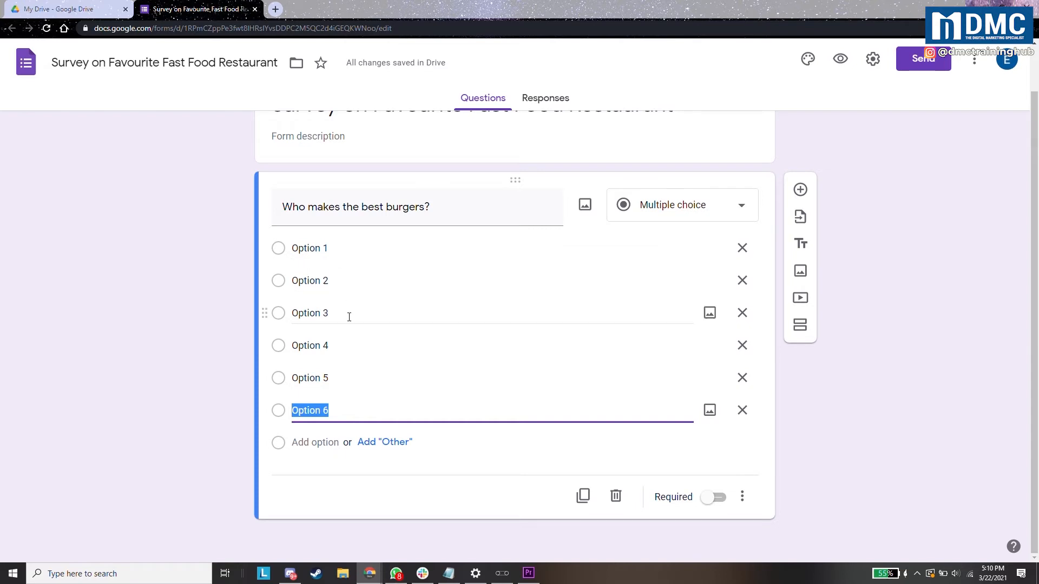
# - Remove Option 6 and Option 5 from the burger question and add an "Other" option
pyautogui.click(323, 378)
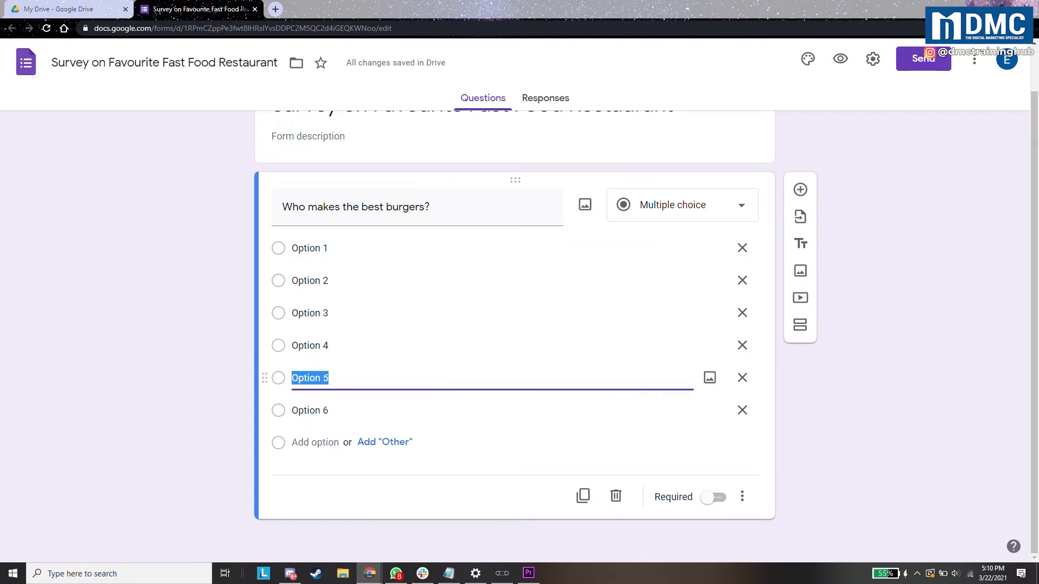
pyautogui.click(743, 413)
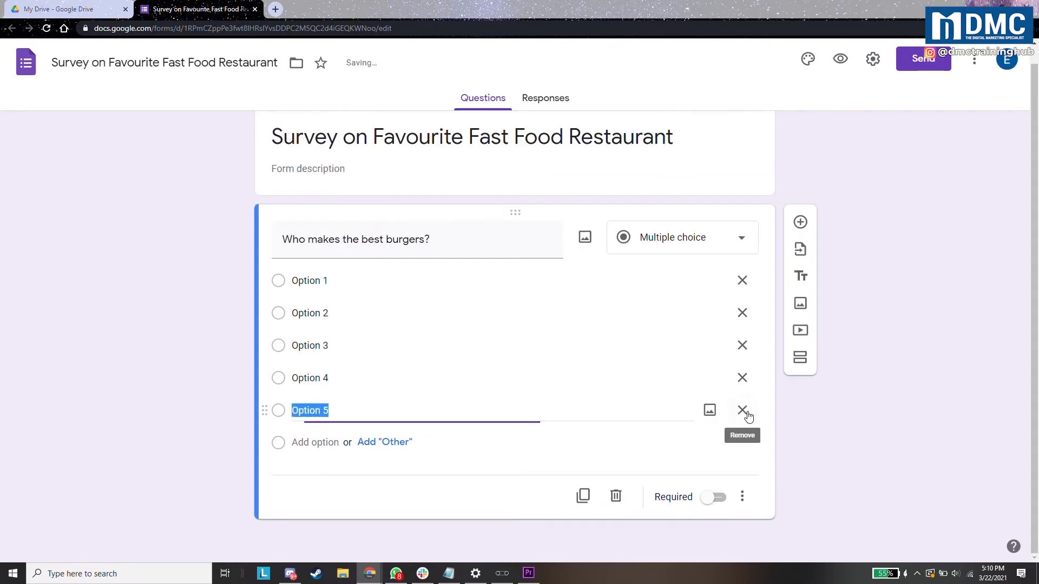
pyautogui.click(743, 409)
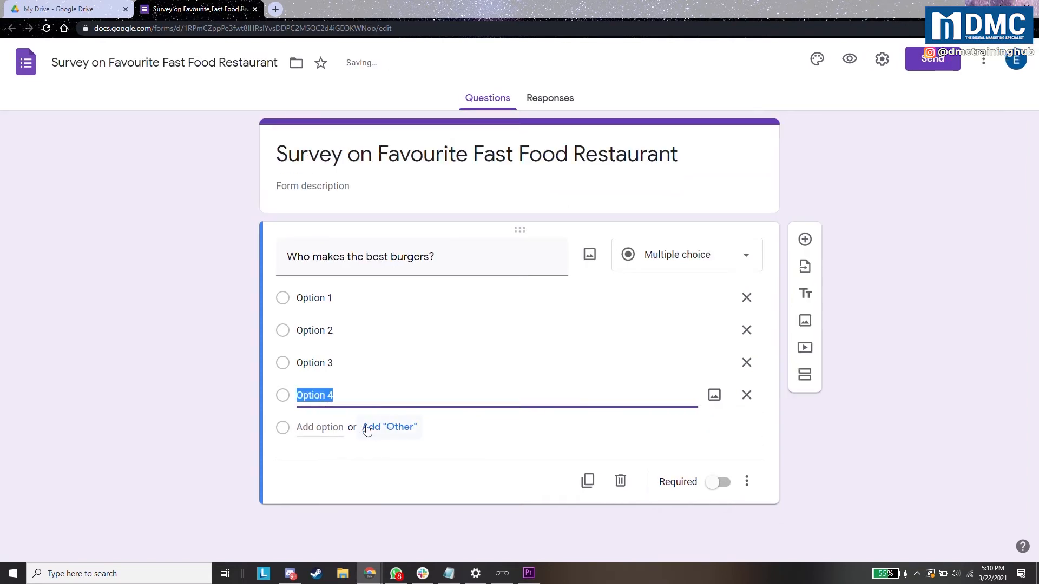
pyautogui.click(390, 430)
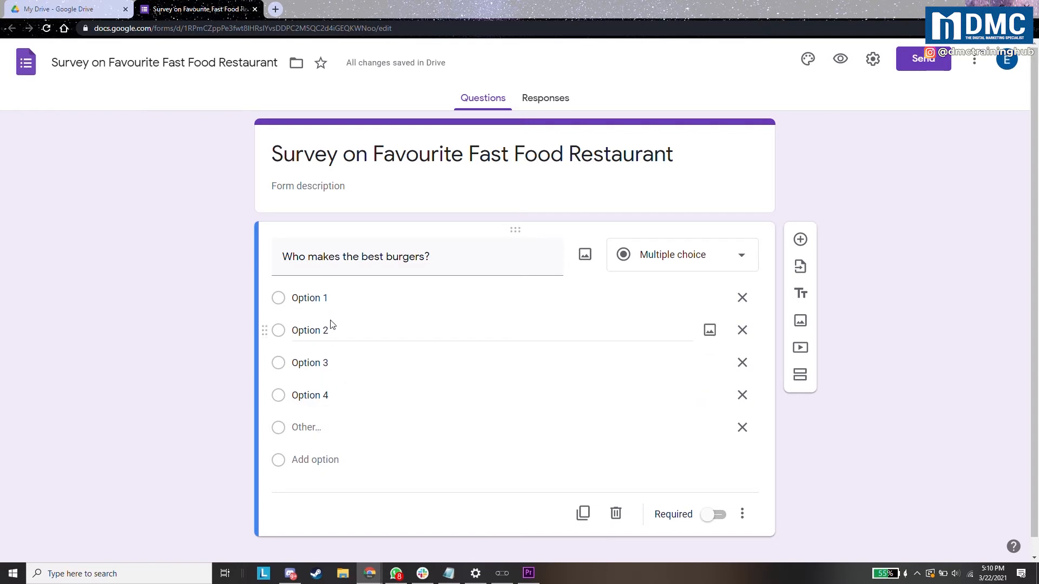
# - Name the first two answer options "Burger King" and "McDonald's"
pyautogui.click(335, 301)
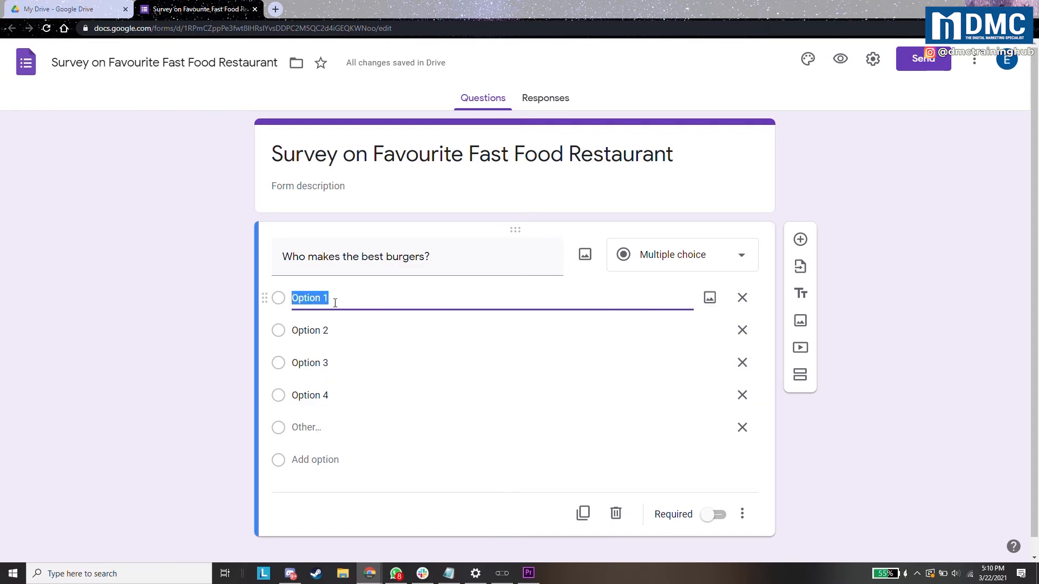
pyautogui.write('Burger King')
pyautogui.click(336, 337)
pyautogui.write('Mc')
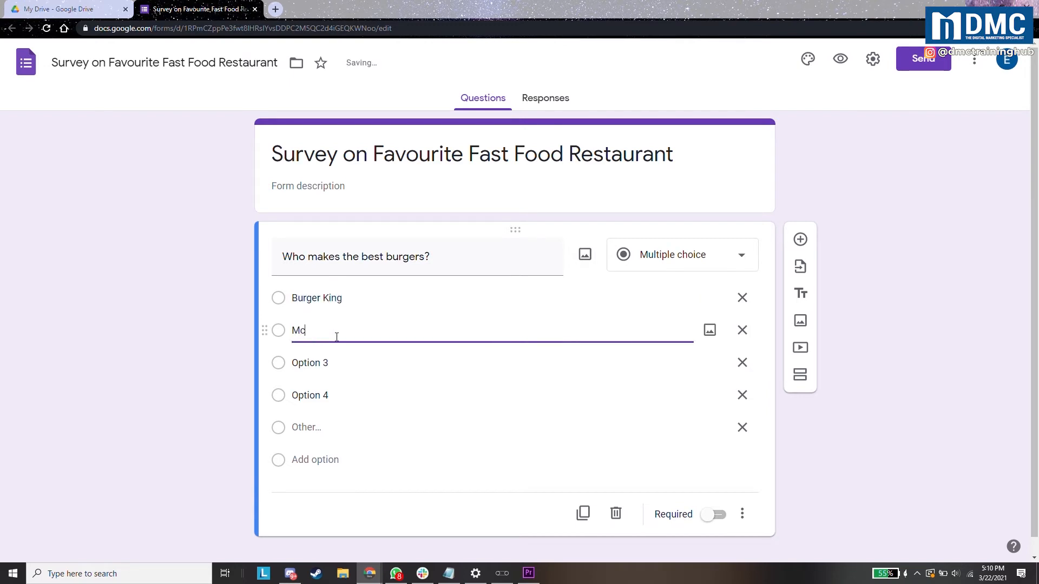
pyautogui.write('Donal;d')
pyautogui.write('d')
pyautogui.write("'s")
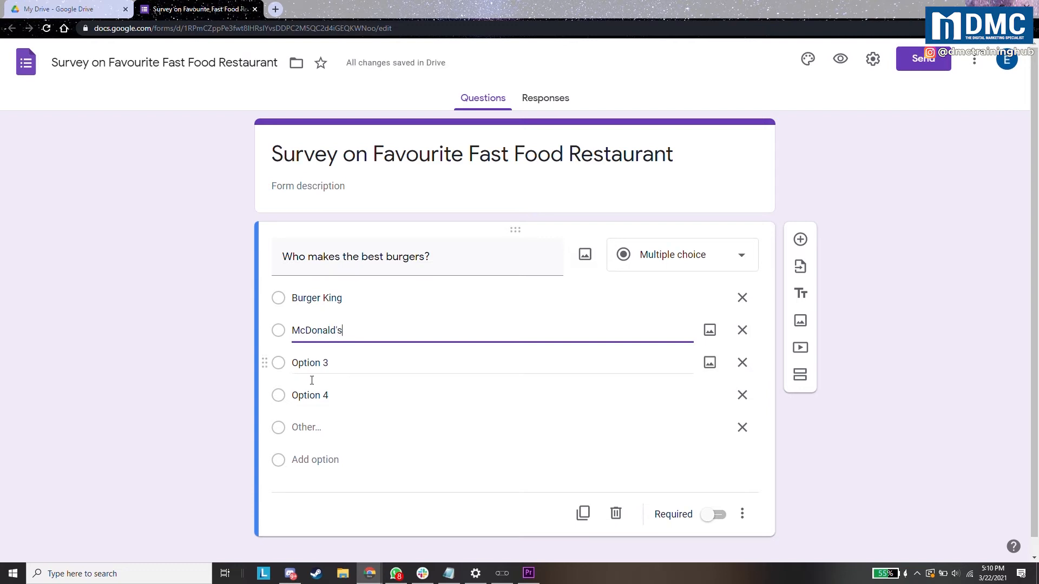
# - Name the third and fourth answer options "KFC" and "Texas Chicken"
pyautogui.click(336, 362)
pyautogui.write('KFC')
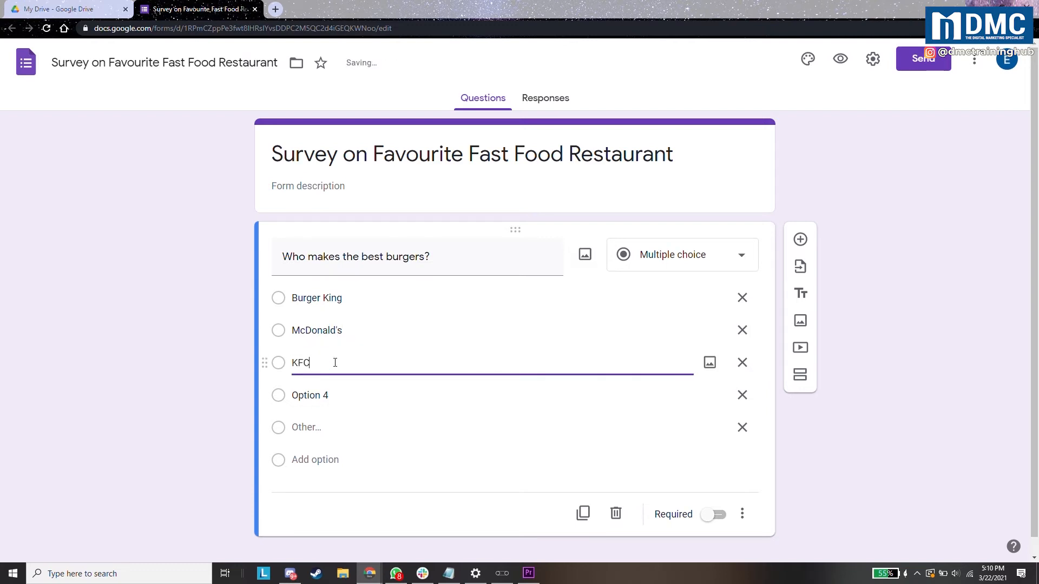
pyautogui.click(314, 395)
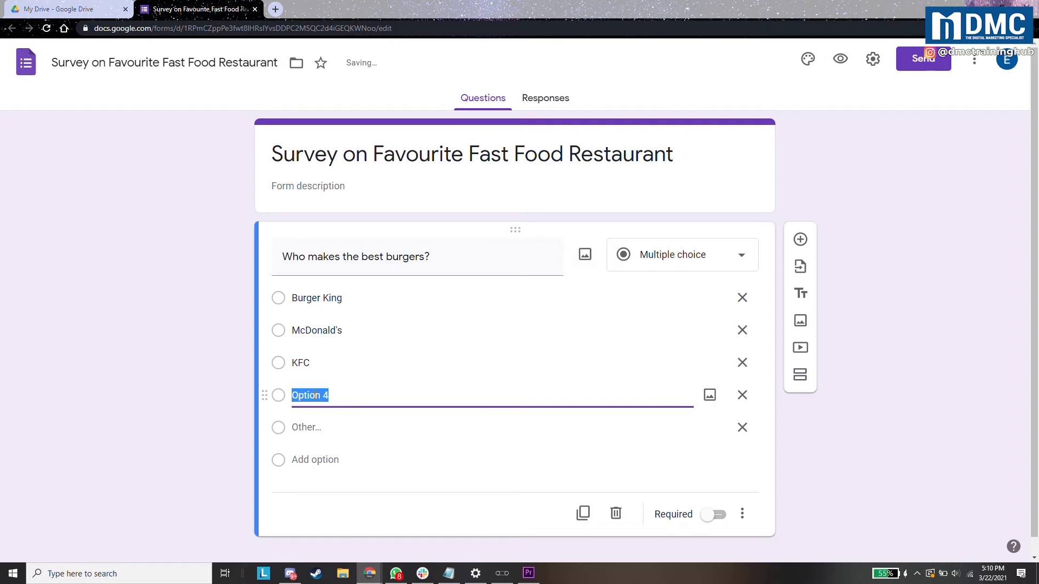
pyautogui.write('Texas Chicken')
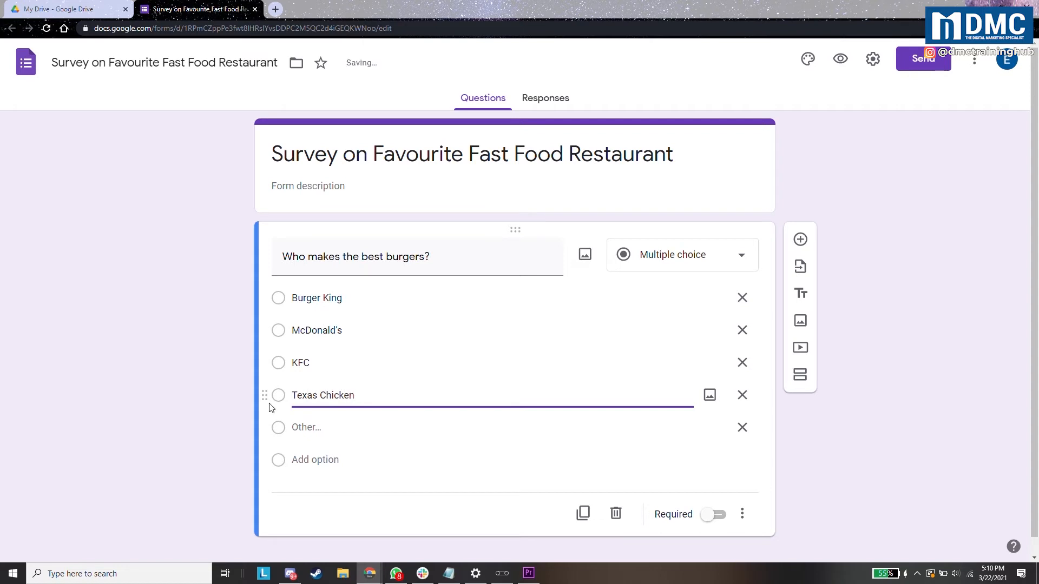
pyautogui.click(335, 427)
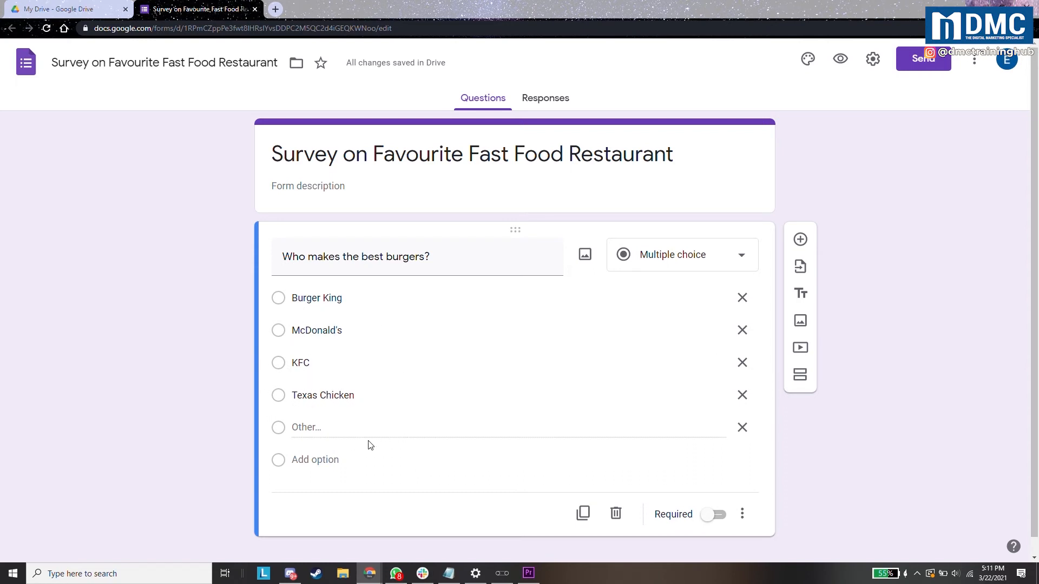
# - Set the form description to "Hello!, We are ________ We are currenly doing survey on bla bla bla"
pyautogui.click(324, 187)
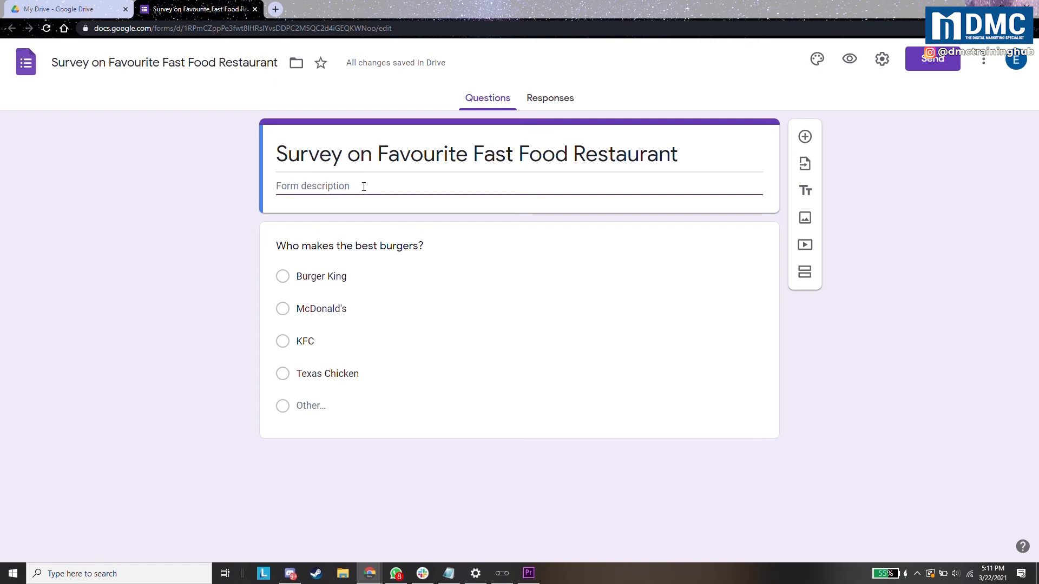
pyautogui.write('M')
pyautogui.press('BackSpace')
pyautogui.write('Hello')
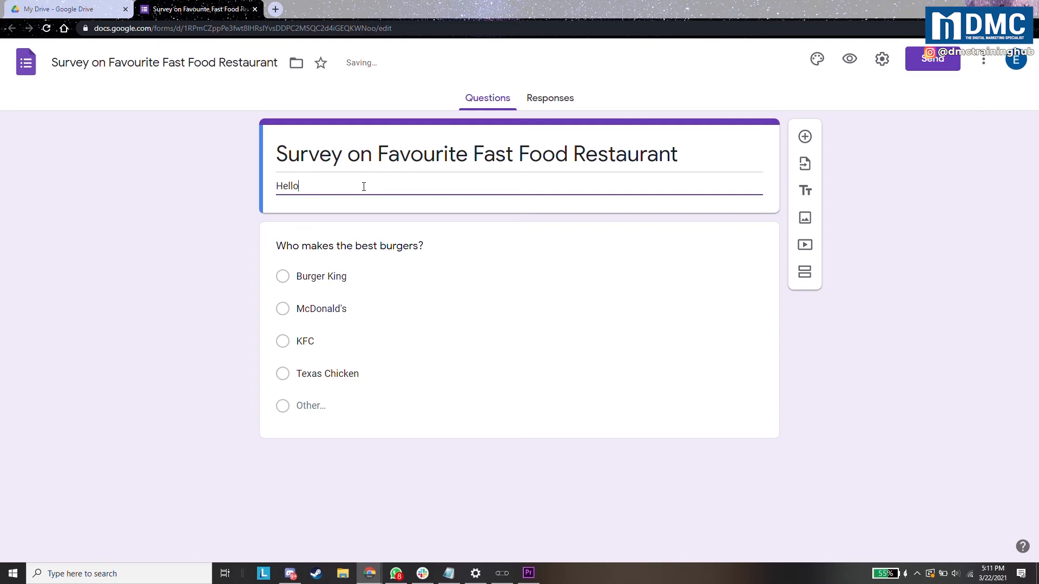
pyautogui.write('!, W')
pyautogui.press('BackSpace')
pyautogui.write('We are ______ We are currenlt')
pyautogui.press('BackSpace')
pyautogui.write('y a')
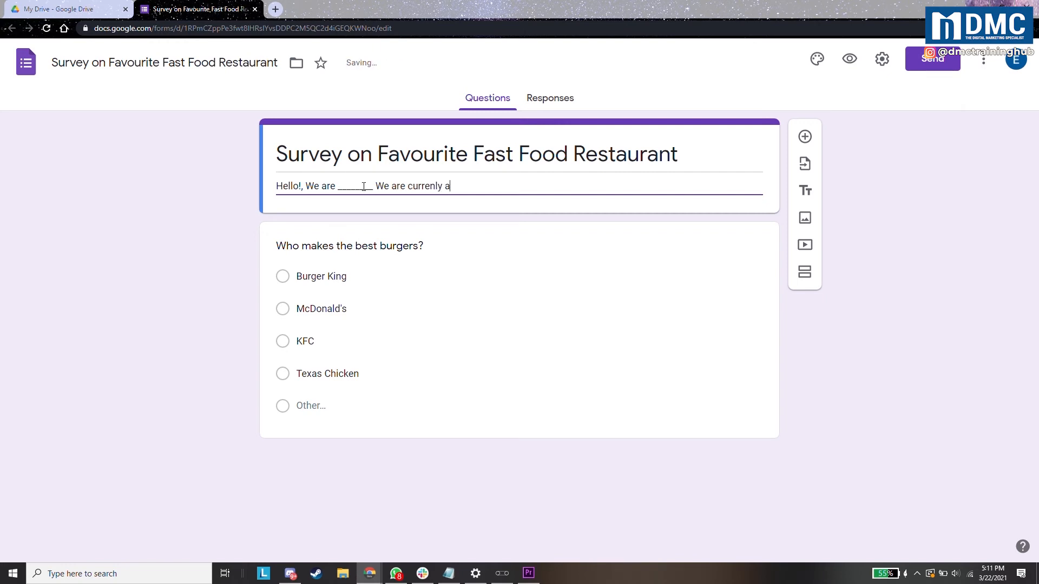
pyautogui.press('BackSpace')
pyautogui.write('doing survey on bla bla bla')
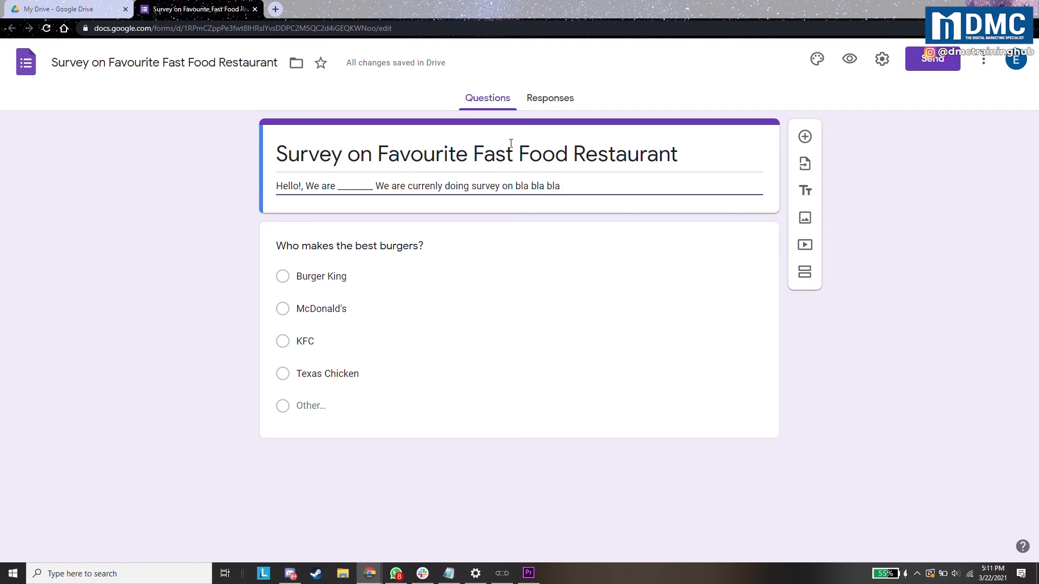
# - Examine the form's responses view, comparing it with the questions view, and return to the questions
pyautogui.click(551, 99)
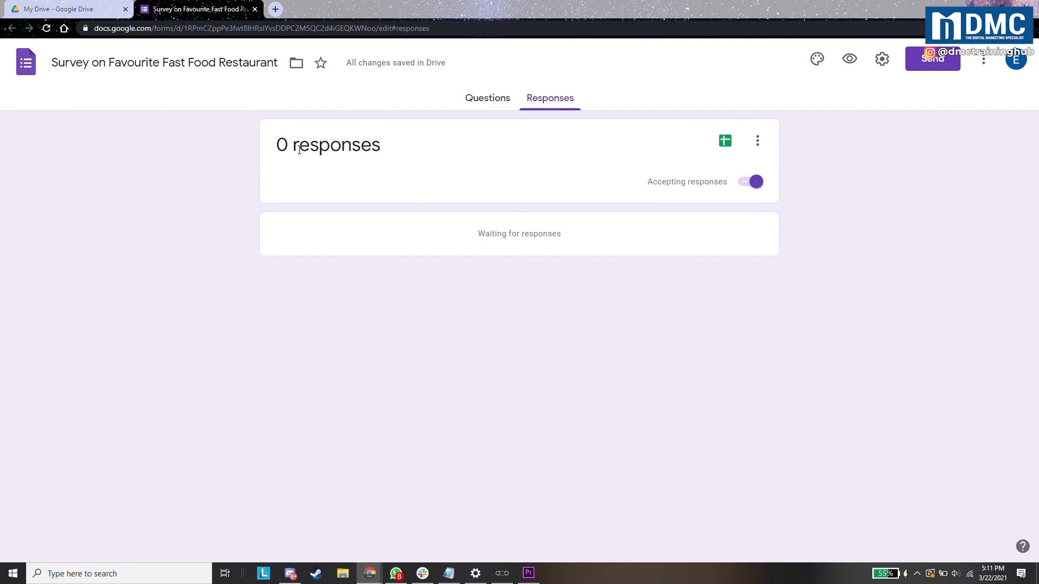
pyautogui.click(487, 106)
pyautogui.click(549, 103)
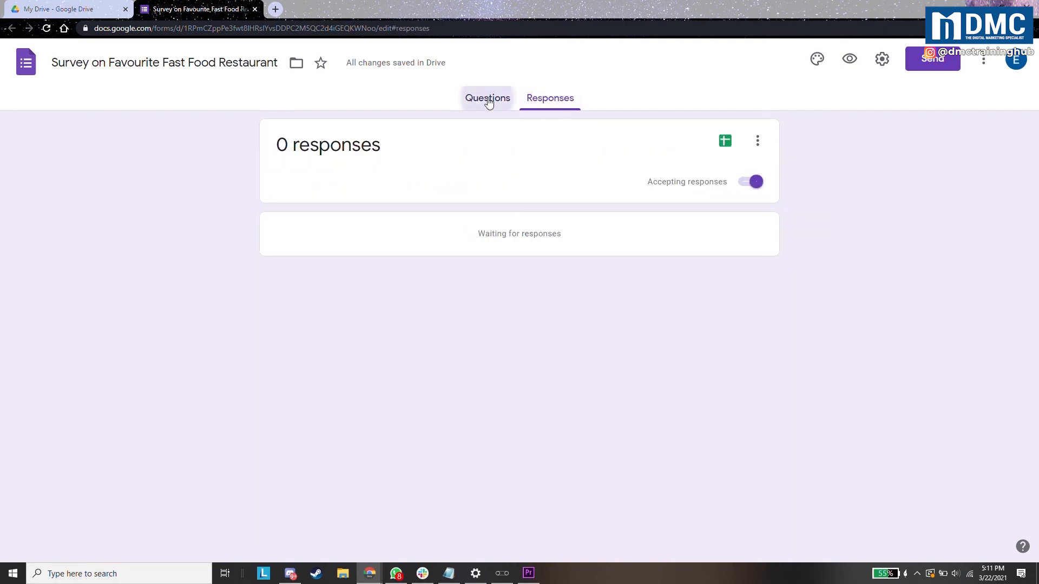
pyautogui.click(488, 101)
pyautogui.click(544, 98)
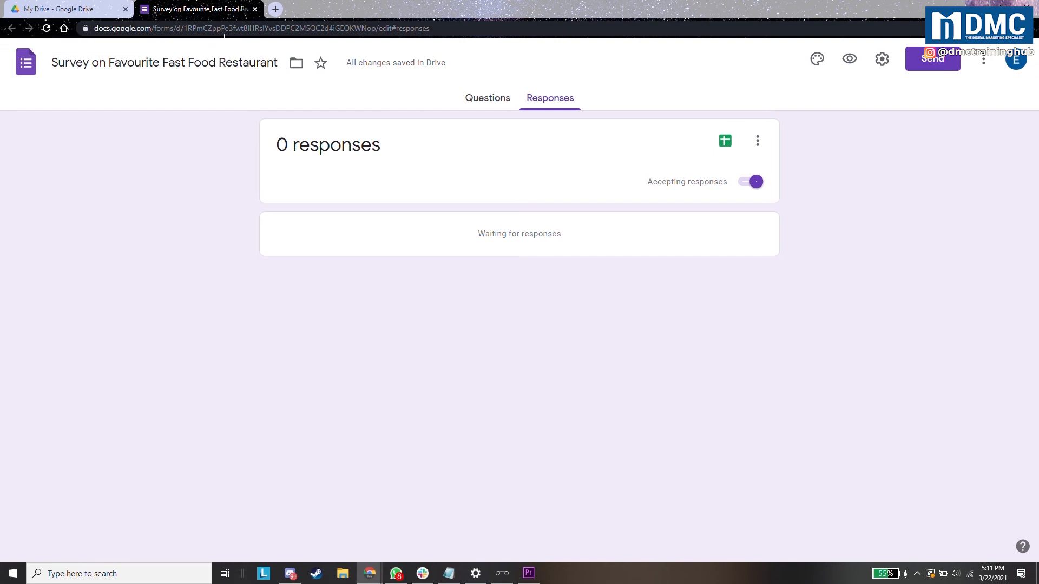
pyautogui.tripleClick(379, 150)
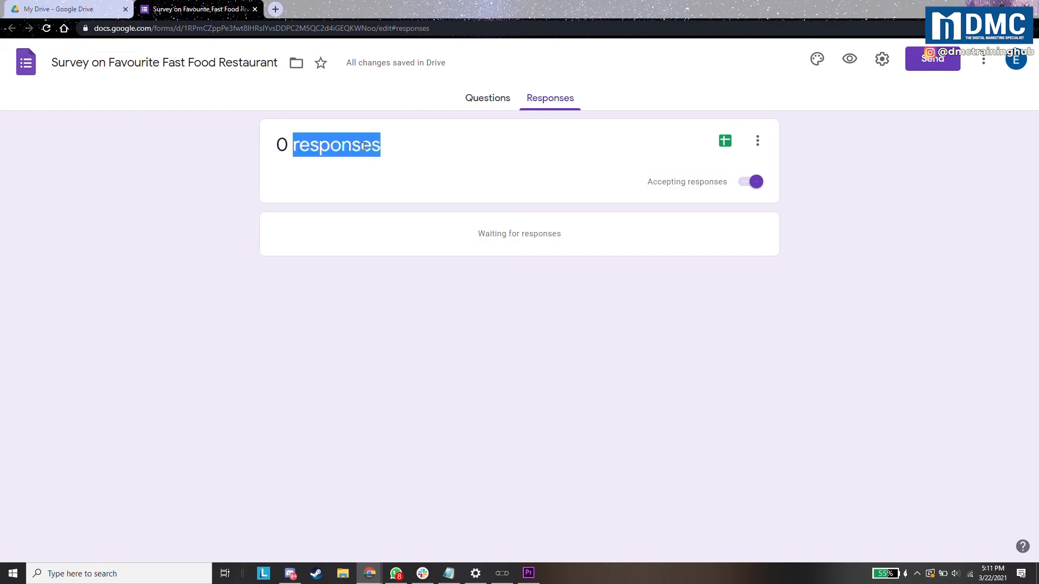
pyautogui.click(488, 98)
pyautogui.click(550, 98)
pyautogui.click(496, 148)
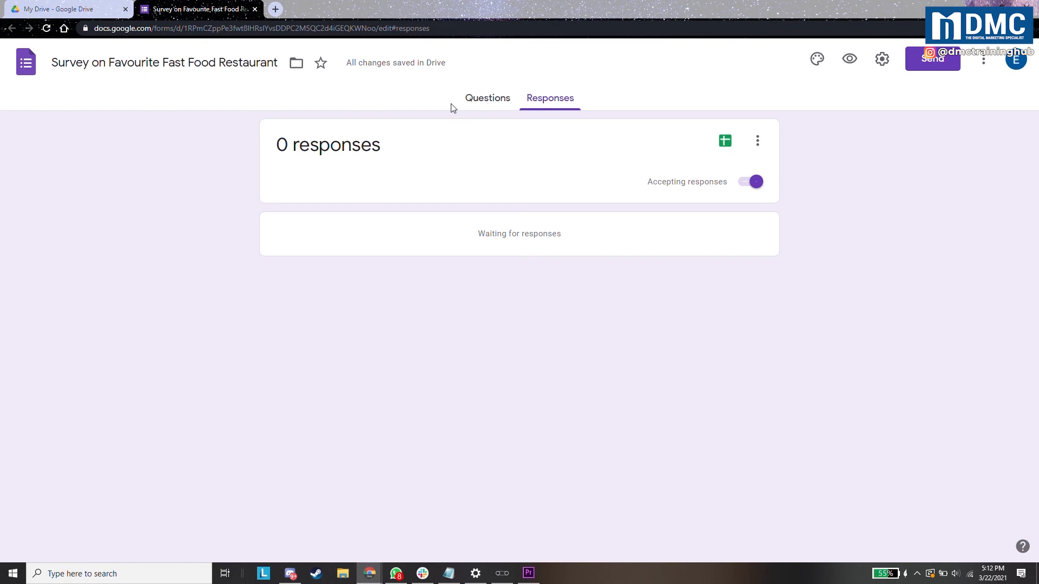
pyautogui.click(476, 102)
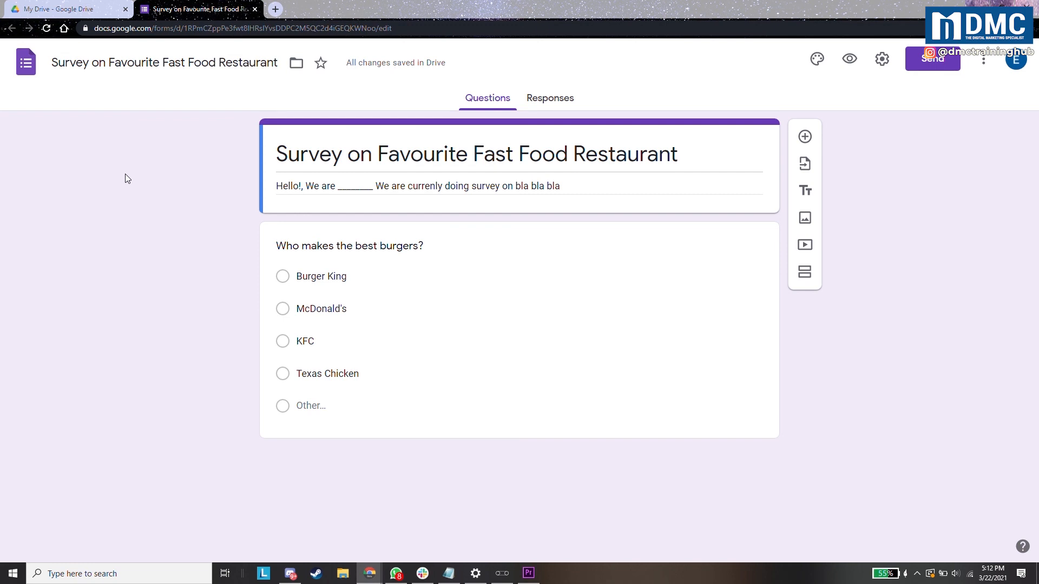
# - Switch to Google Drive and view the survey form's file in My Drive
pyautogui.click(82, 5)
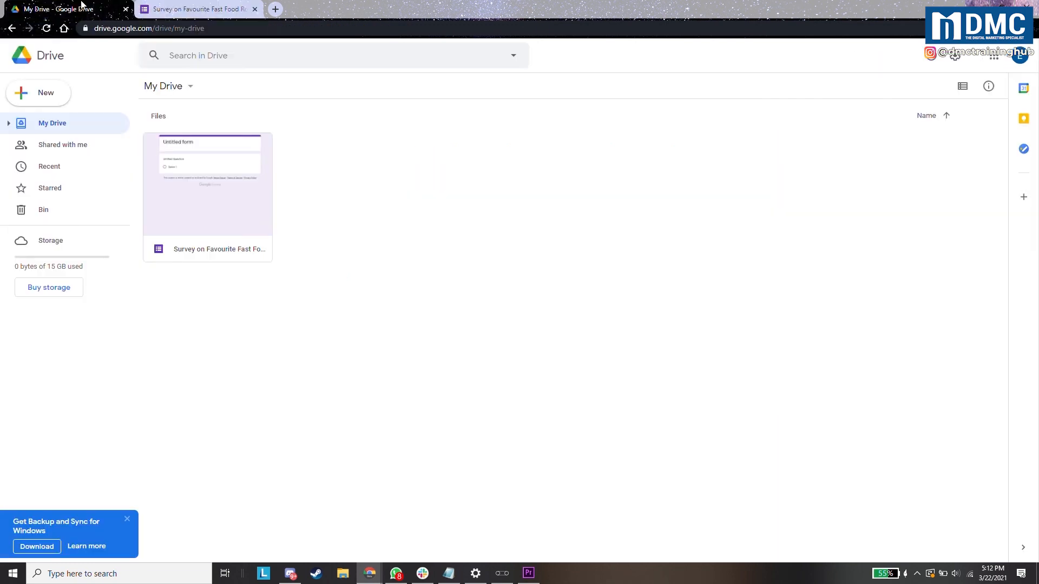